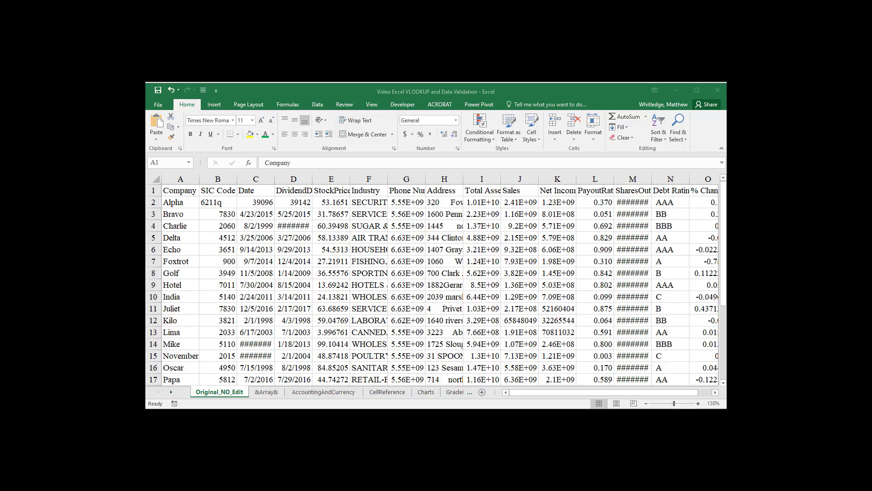
# Step: Create a copy of the Original_NO_Edit sheet at the end of the same workbook
pyautogui.rightClick(203, 391)
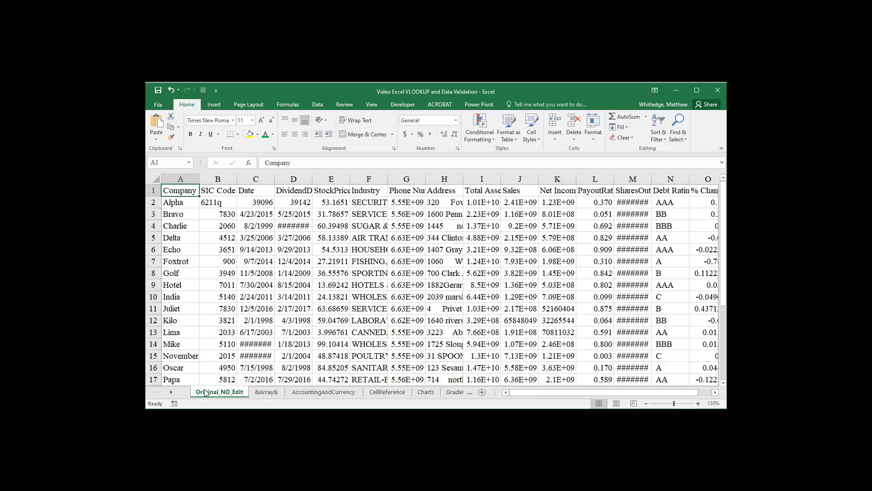
pyautogui.click(229, 426)
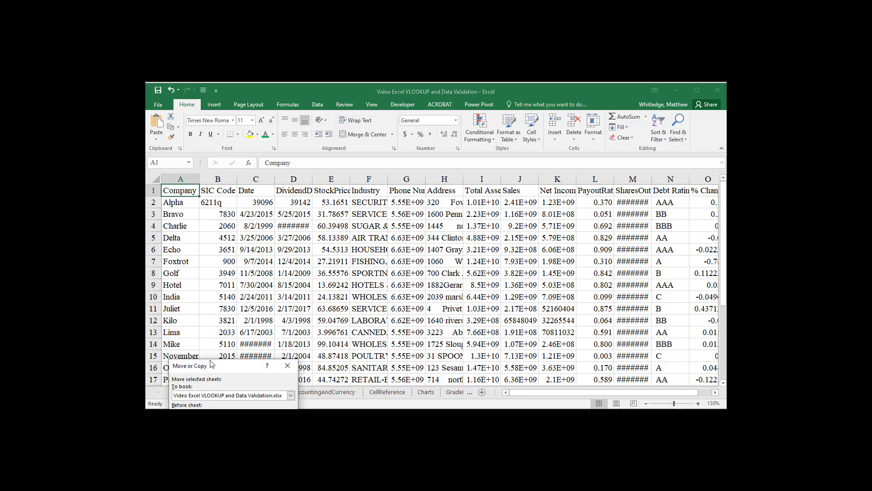
pyautogui.click(221, 302)
pyautogui.click(218, 286)
pyautogui.click(270, 315)
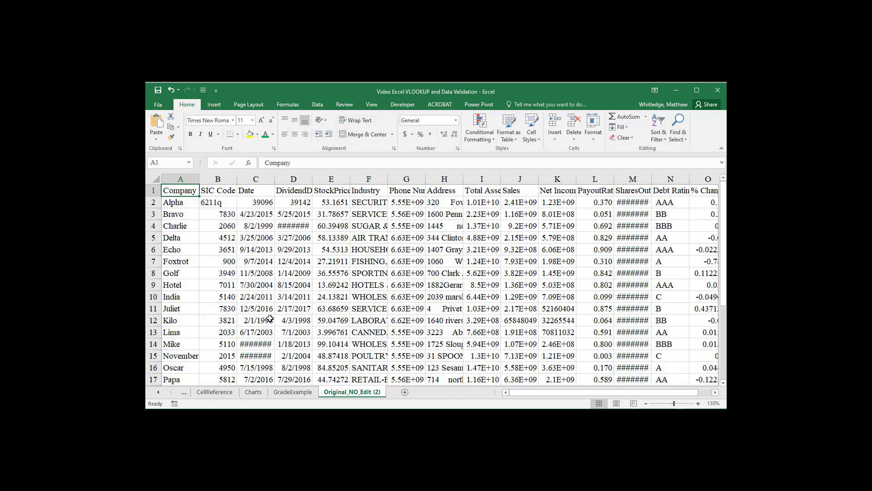
# Step: Rename the copied Original_NO_Edit (2) sheet as DV
pyautogui.doubleClick(374, 393)
pyautogui.write('DV')
pyautogui.press('Return')
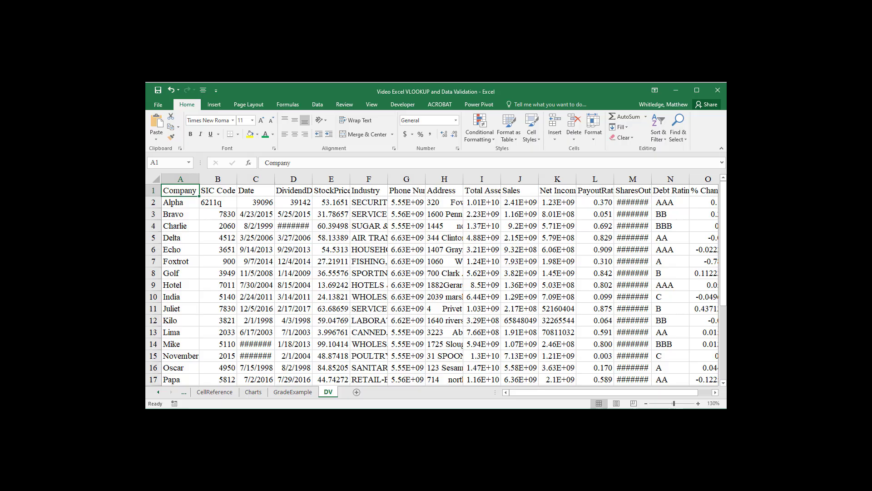
# Step: Enter the label "List" in cell A30, three rows below the last company record
pyautogui.hotkey('ctrl', 'Down')
pyautogui.press('Down')
pyautogui.press('Down')
pyautogui.press('Down')
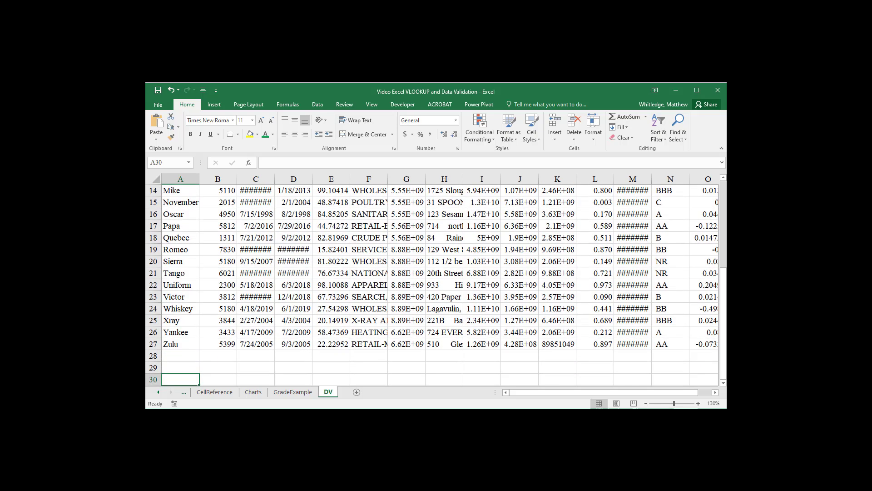
pyautogui.scroll(-4, 440, 285)
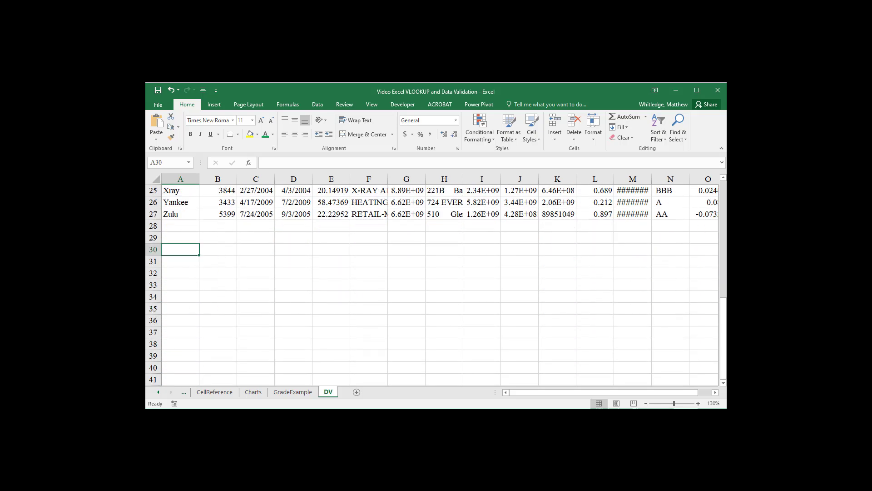
pyautogui.write('List')
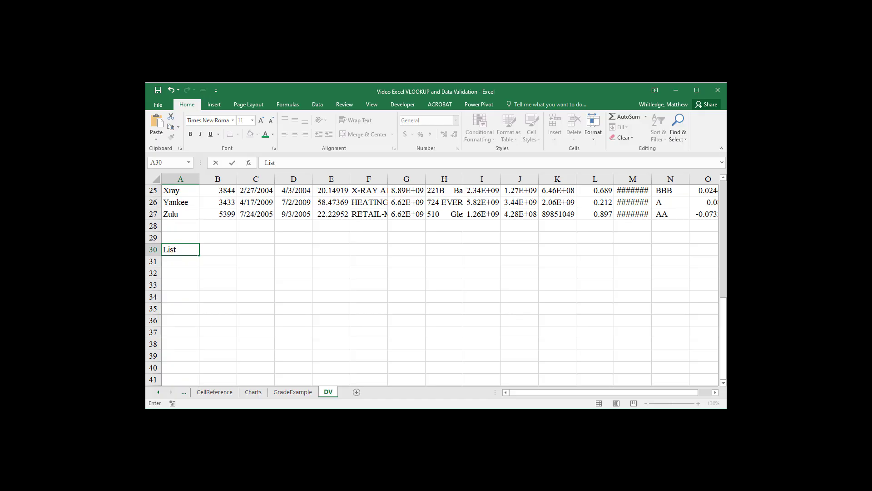
pyautogui.press('Tab')
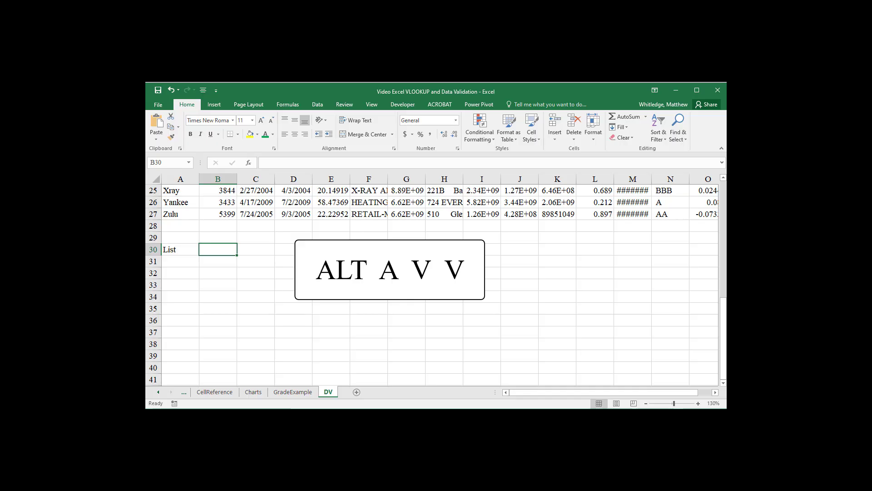
# Step: Start a data validation rule for cell B30 and set its allowed entries to List
pyautogui.press('alt')
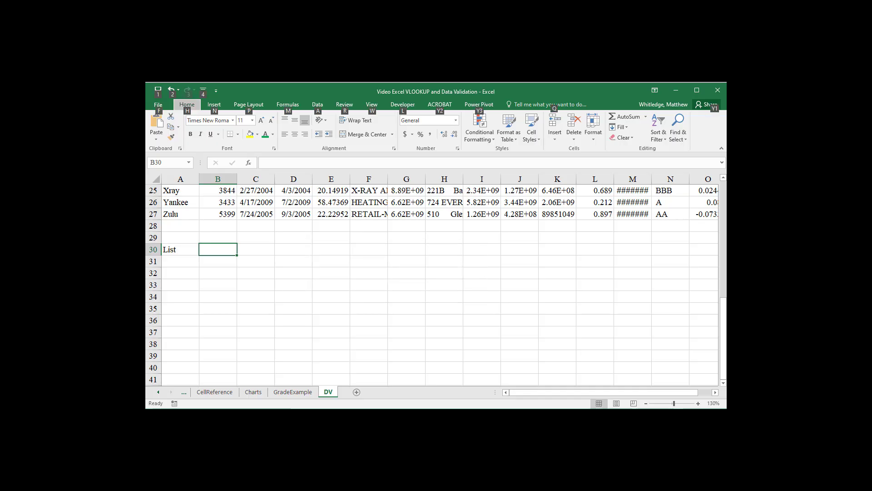
pyautogui.press('a')
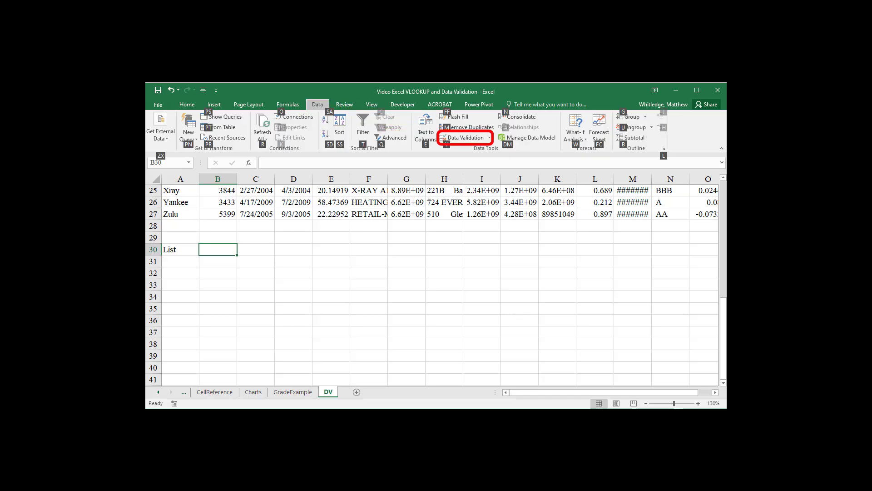
pyautogui.press('v')
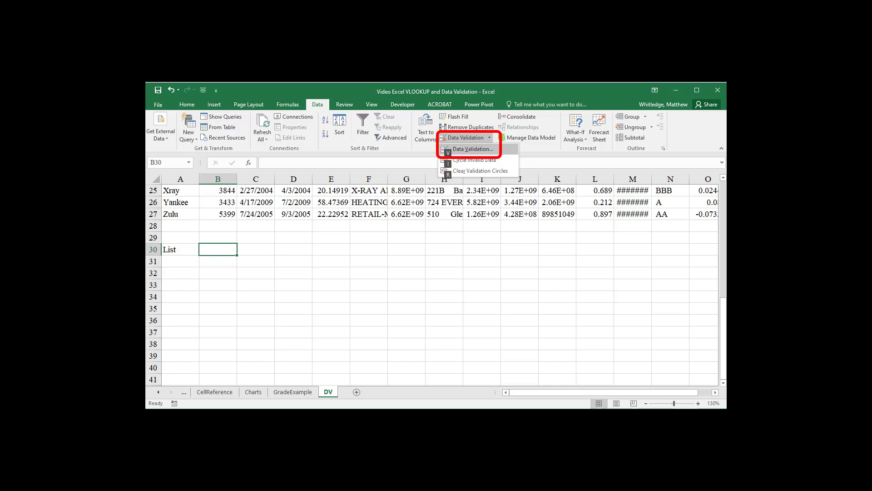
pyautogui.press('v')
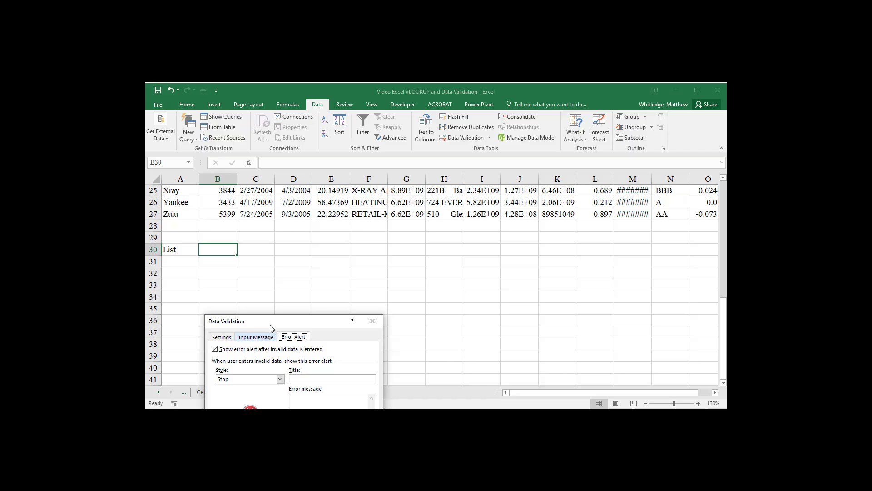
pyautogui.moveTo(269, 321); pyautogui.dragTo(427, 150)
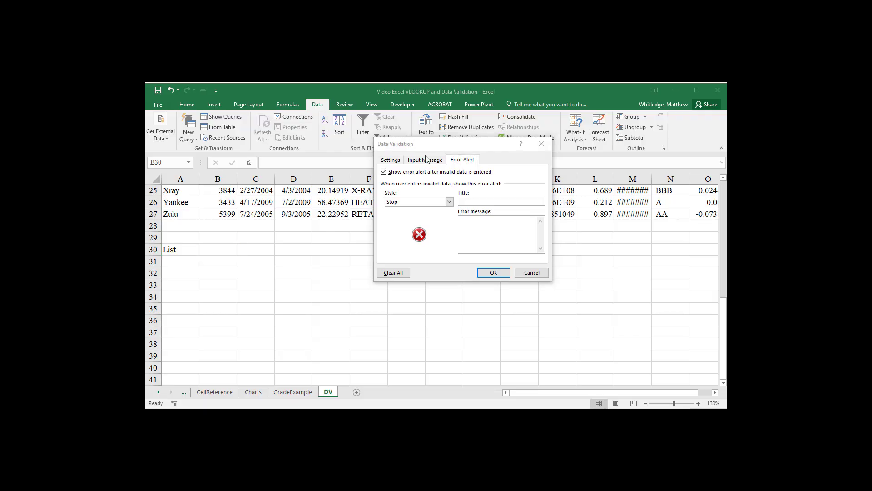
pyautogui.click(389, 160)
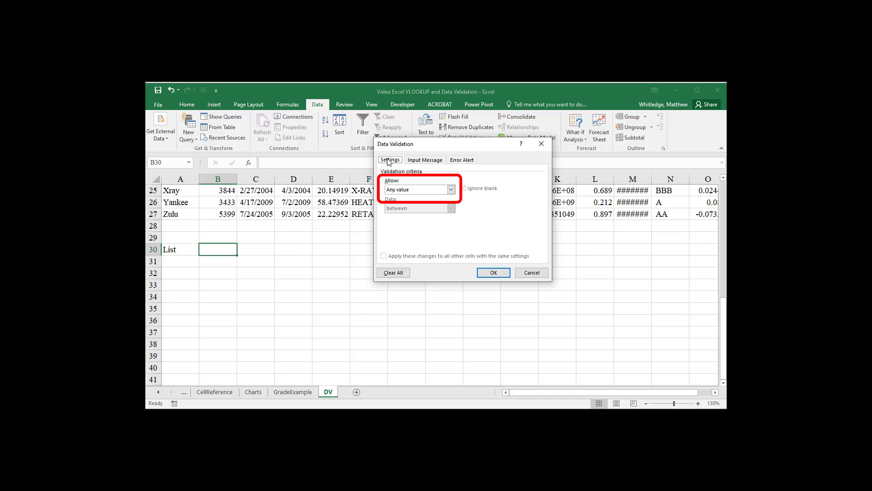
pyautogui.click(451, 193)
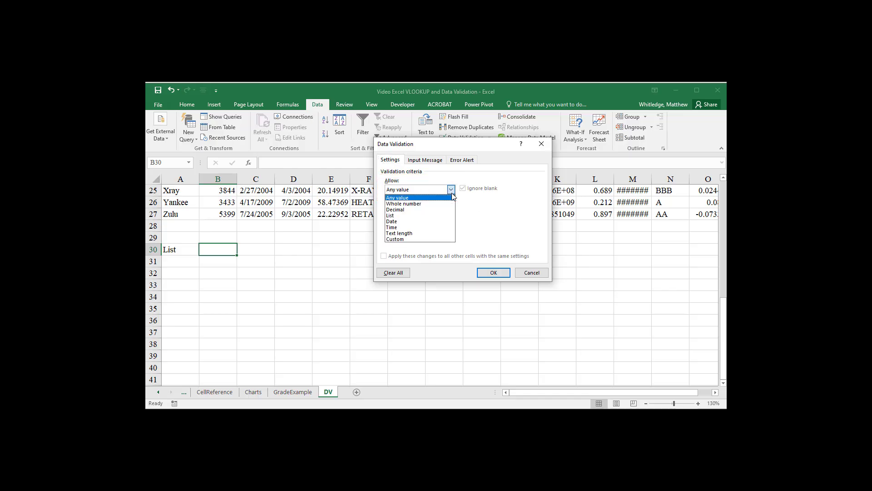
pyautogui.click(442, 215)
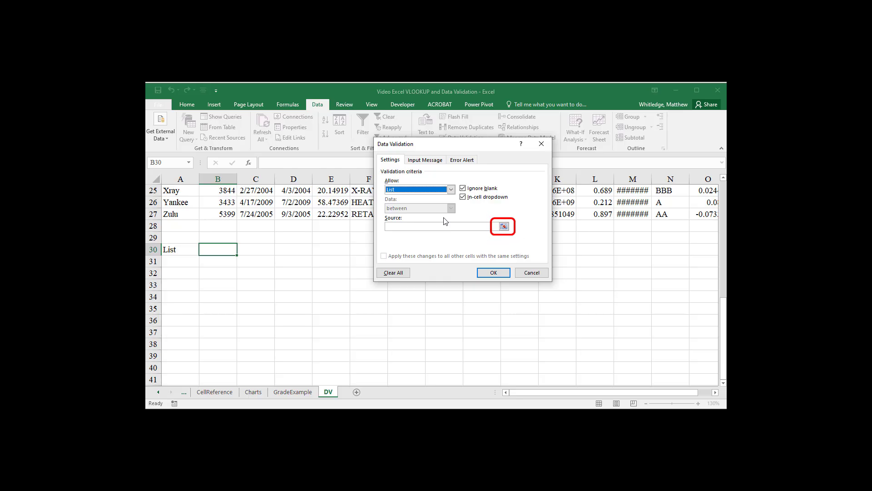
# Step: Use the company names in A2:A27 as the list source and apply the validation rule to B30
pyautogui.click(505, 227)
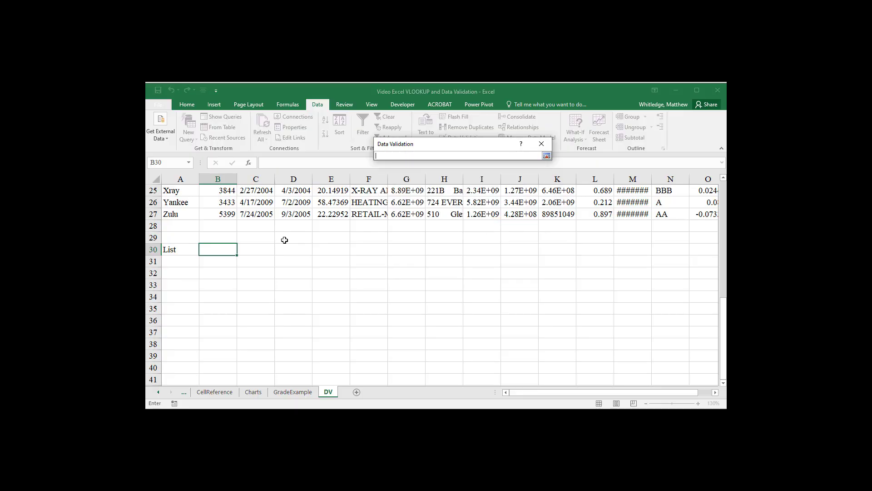
pyautogui.click(171, 218)
pyautogui.hotkey('ctrl', 'shift', 'Up')
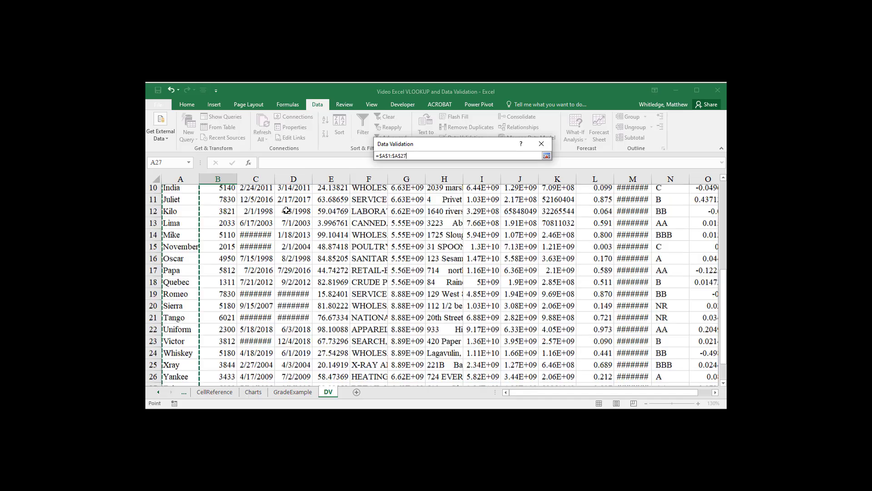
pyautogui.hotkey('shift', 'Down')
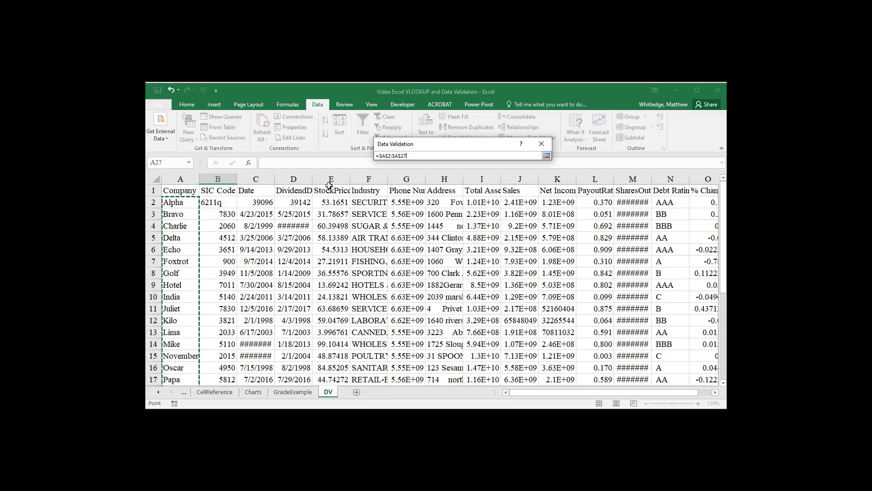
pyautogui.click(547, 155)
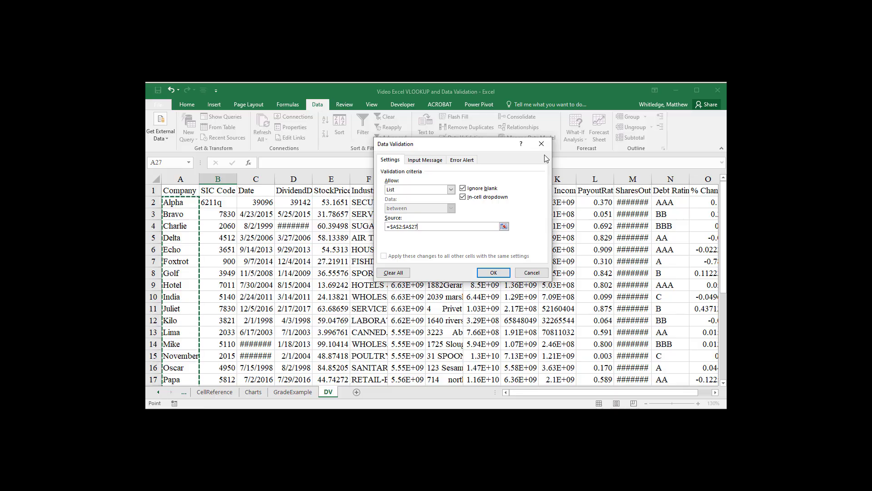
pyautogui.press('Return')
# Step: Check the company choices offered by the drop-down list in cell B30 without picking one
pyautogui.scroll(-7, 451, 214)
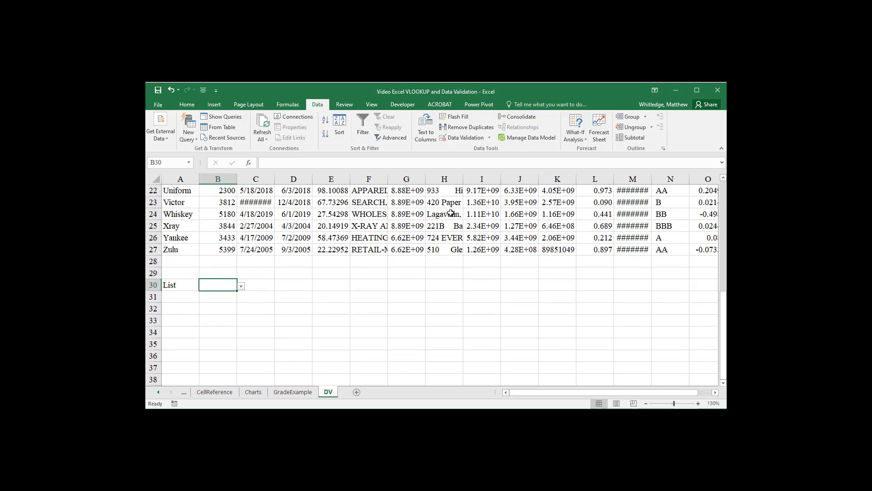
pyautogui.scroll(-1, 451, 213)
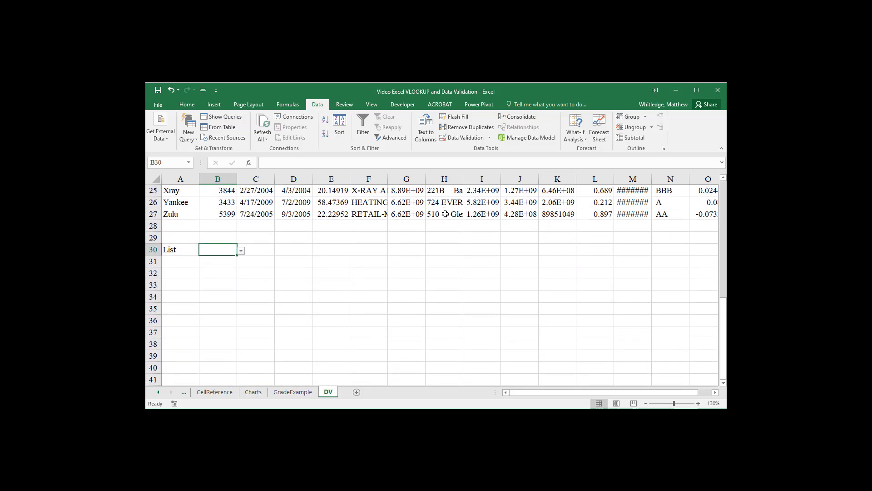
pyautogui.click(241, 251)
pyautogui.moveTo(240, 269)
pyautogui.mouseDown()
pyautogui.moveTo(239, 306)
pyautogui.moveTo(246, 267)
pyautogui.mouseUp()
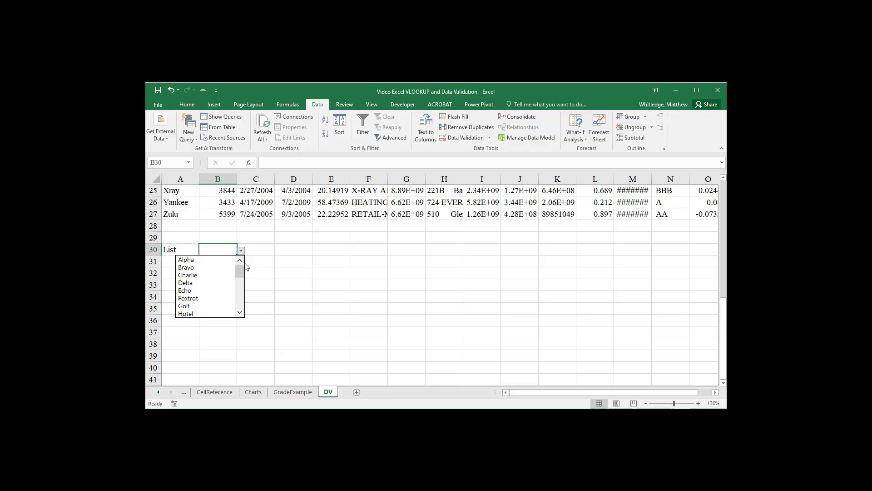
pyautogui.press('Escape')
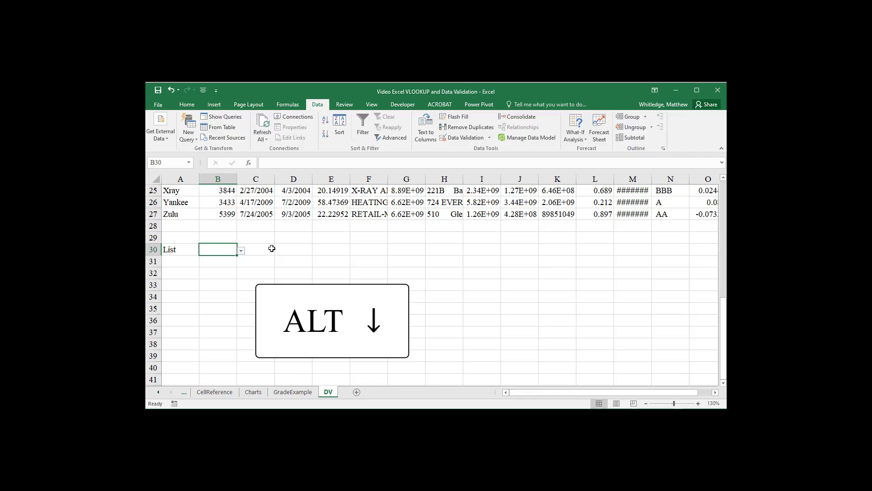
# Step: Choose November from the drop-down list in cell B30
pyautogui.hotkey('alt', 'Down')
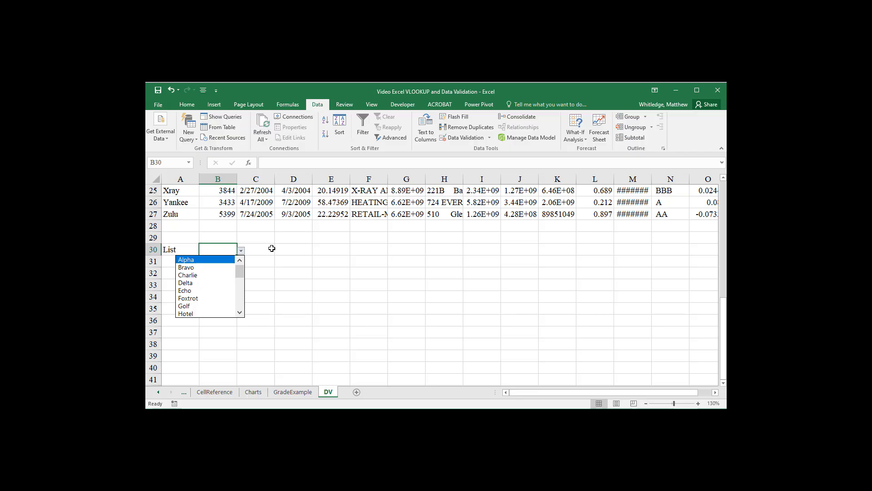
pyautogui.press('Down')
pyautogui.press('Down')
pyautogui.press('Down')
pyautogui.press('Down')
pyautogui.press('Down')
pyautogui.press('Down')
pyautogui.press('Down')
pyautogui.press('Down')
pyautogui.press('Down')
pyautogui.press('Down')
pyautogui.press('Down')
pyautogui.press('Down')
pyautogui.press('Down')
pyautogui.press('Down')
pyautogui.press('Down')
pyautogui.press('Down')
pyautogui.press('Down')
pyautogui.press('Down')
pyautogui.press('Down')
pyautogui.press('Down')
pyautogui.press('Up')
pyautogui.press('Up')
pyautogui.press('Up')
pyautogui.press('Up')
pyautogui.press('Up')
pyautogui.press('Up')
pyautogui.press('Up')
pyautogui.press('Up')
pyautogui.press('Up')
pyautogui.press('Up')
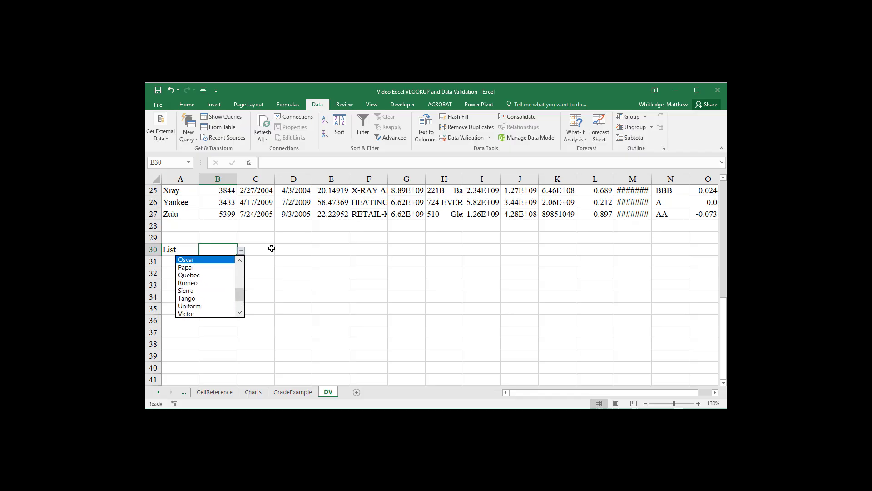
pyautogui.press('Up')
pyautogui.press('Up')
pyautogui.press('Return')
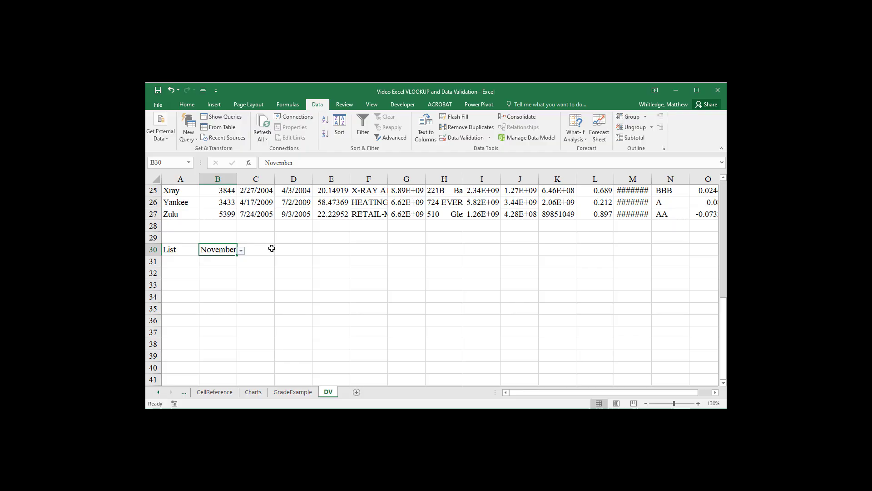
# Step: Enter the label "Warning" in cell A31, below List
pyautogui.press('Down')
pyautogui.press('Left')
pyautogui.write('Warning')
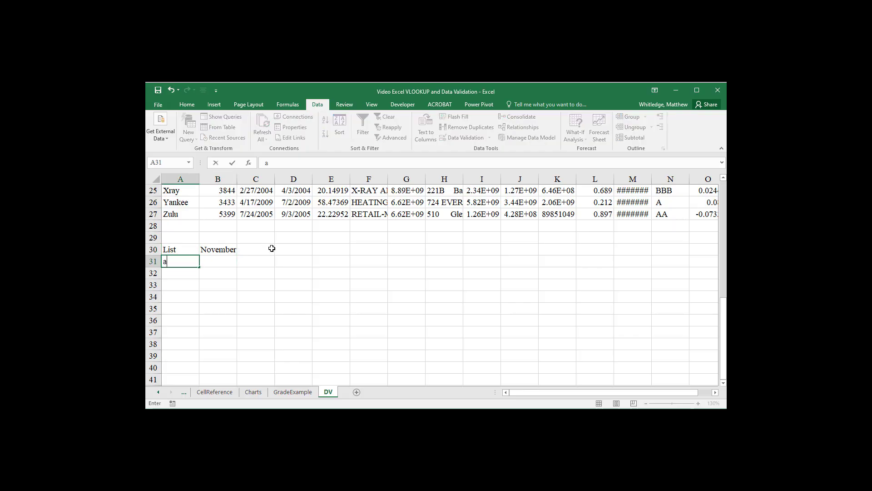
pyautogui.press('Return')
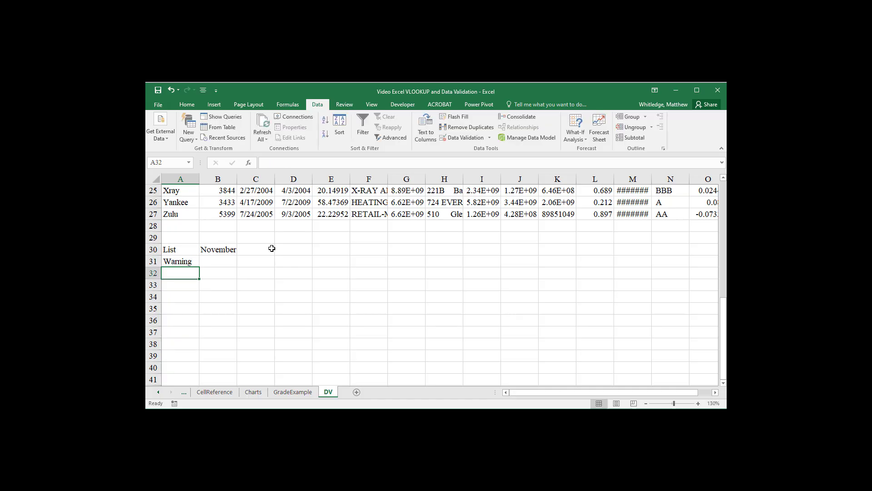
# Step: Start a data validation rule for cell B31 and set its allowed entries to Whole number
pyautogui.press('Up')
pyautogui.press('Right')
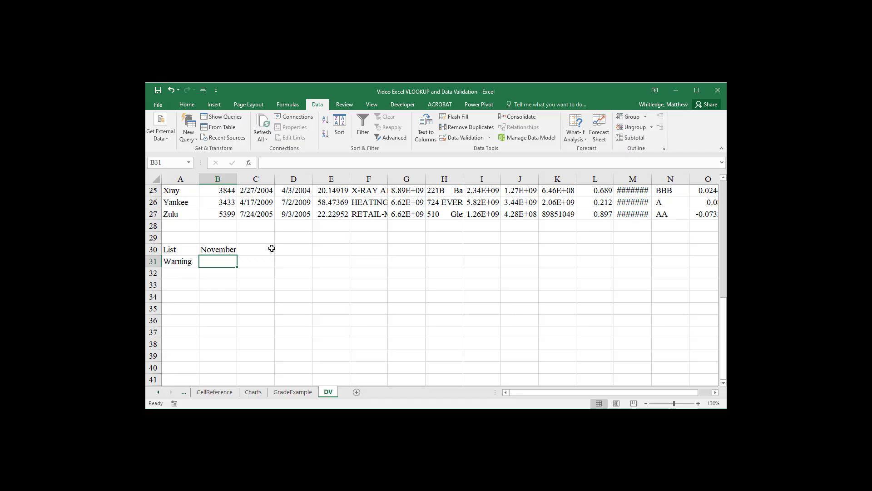
pyautogui.press('alt')
pyautogui.press('a')
pyautogui.press('v')
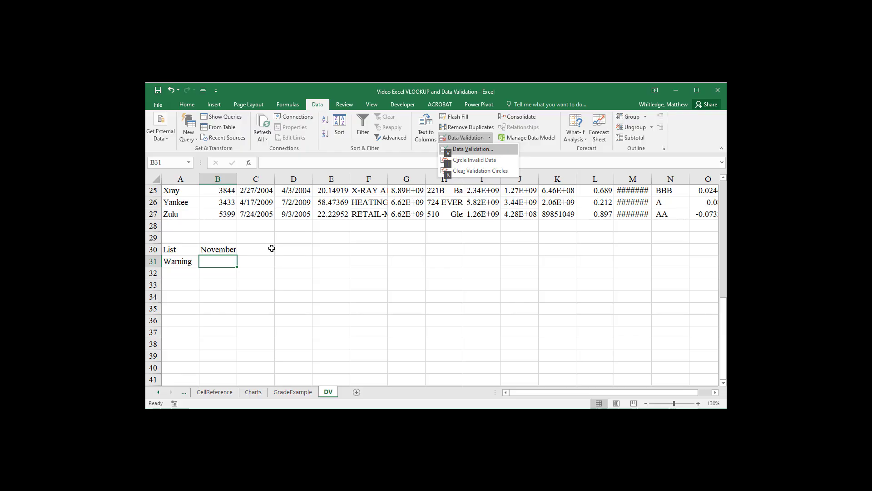
pyautogui.press('v')
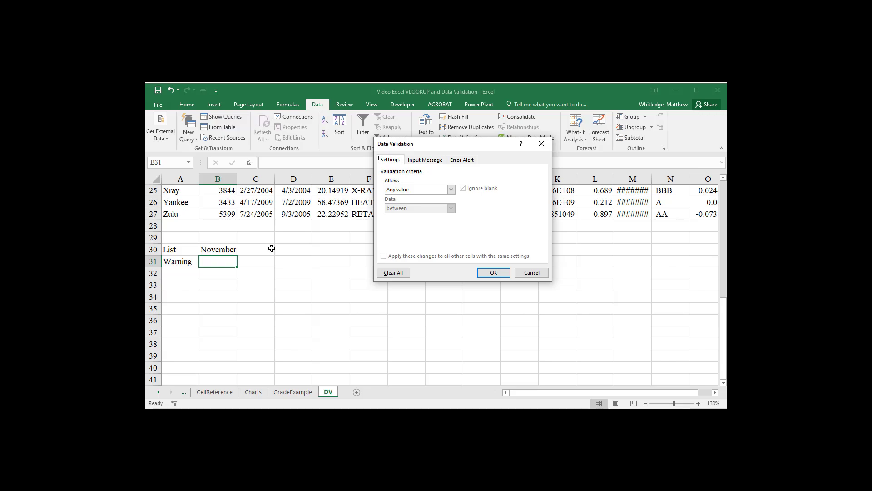
pyautogui.press('Tab')
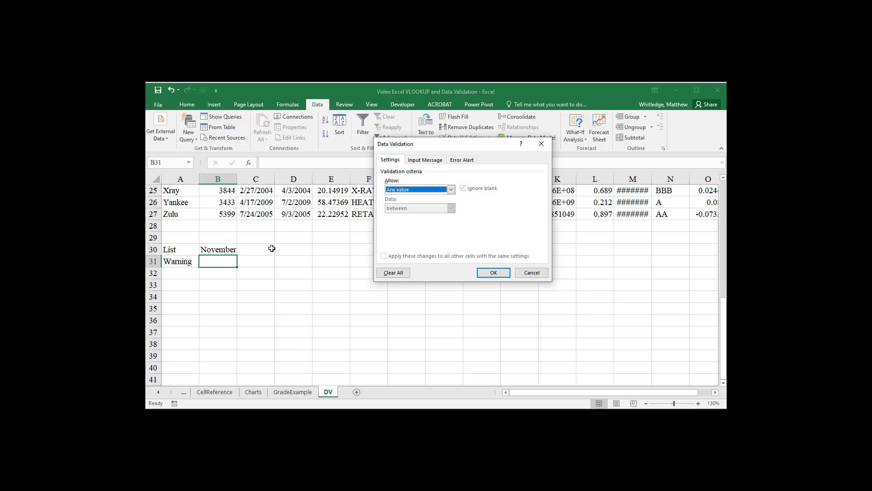
pyautogui.hotkey('alt', 'Down')
pyautogui.press('Down')
pyautogui.press('Up')
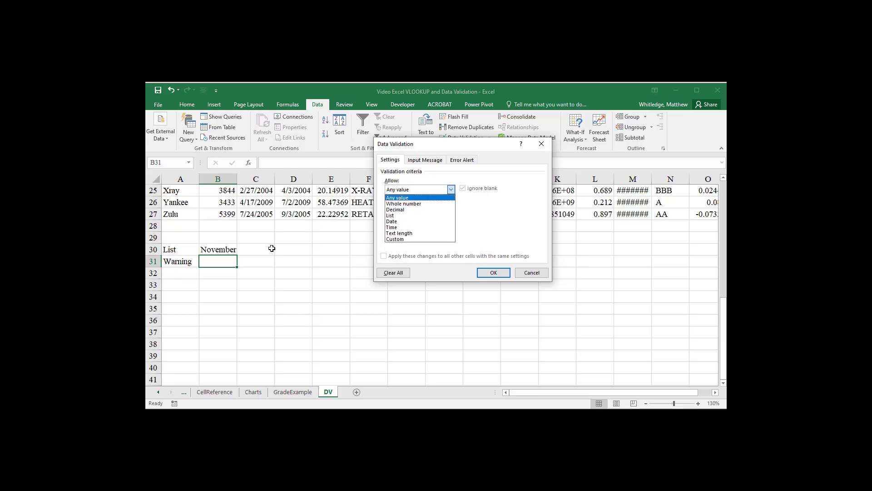
pyautogui.press('Down')
pyautogui.press('Tab')
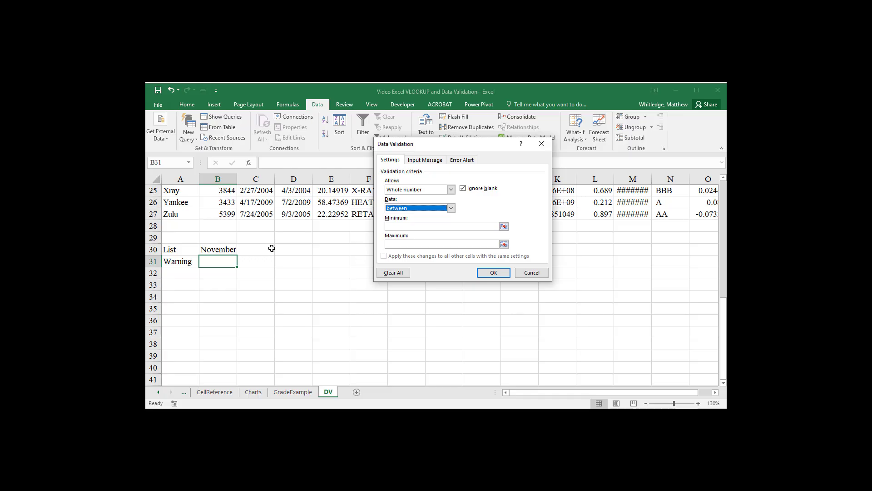
# Step: Set the whole-number rule's limits to a minimum of 1 and a maximum of 5
pyautogui.press('Tab')
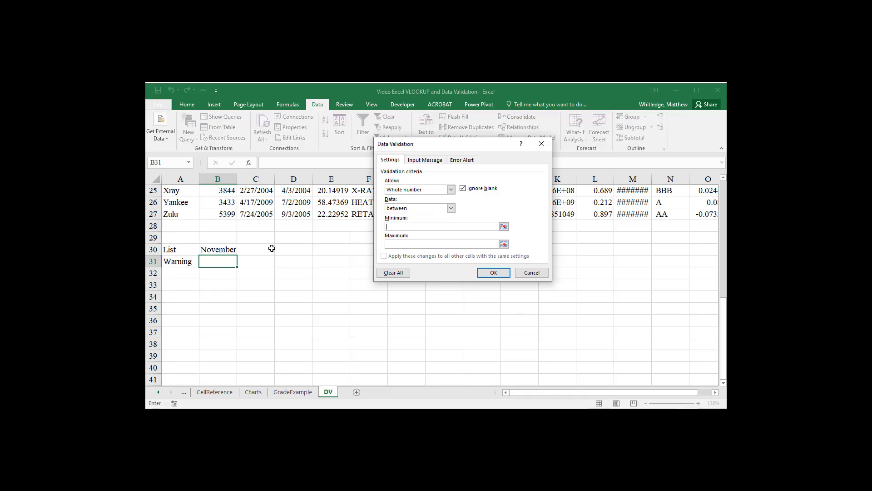
pyautogui.write('1')
pyautogui.press('Tab')
pyautogui.write('5')
# Step: Give the validation rule an input message titled "Choose Between 1 and 5" with the text "Choose one"
pyautogui.click(425, 161)
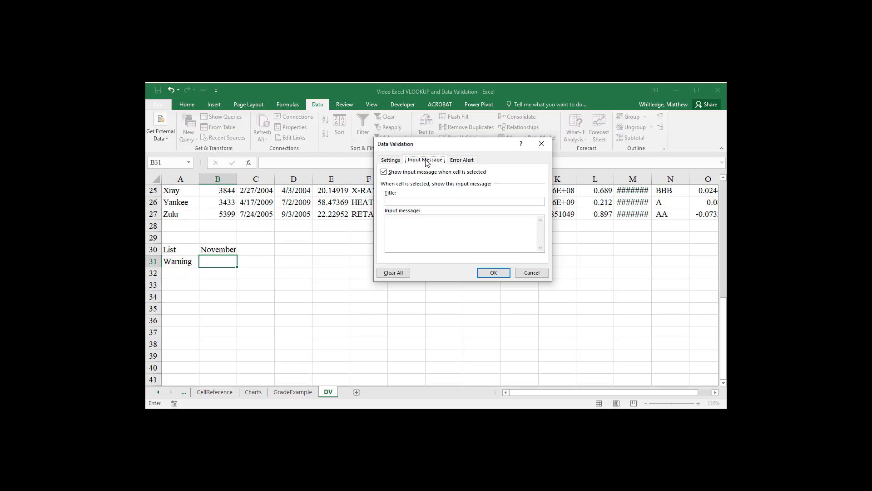
pyautogui.click(400, 201)
pyautogui.write('se Between 1 and 5')
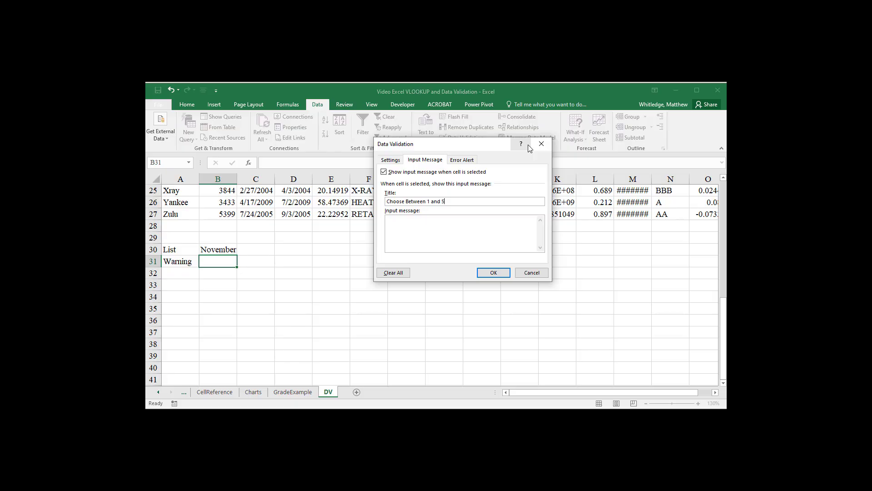
pyautogui.press('Tab')
pyautogui.write('Choose one')
# Step: Set the rule's error alert style to Warning and apply the validation to cell B31
pyautogui.click(472, 161)
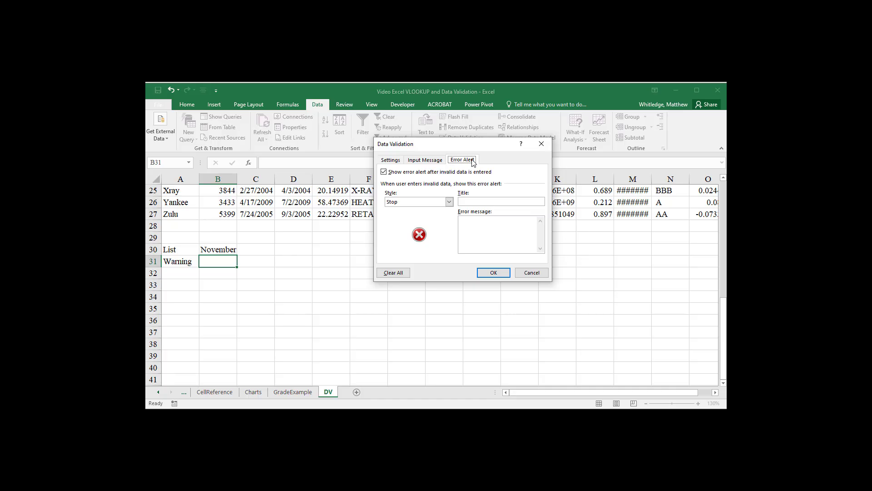
pyautogui.click(451, 202)
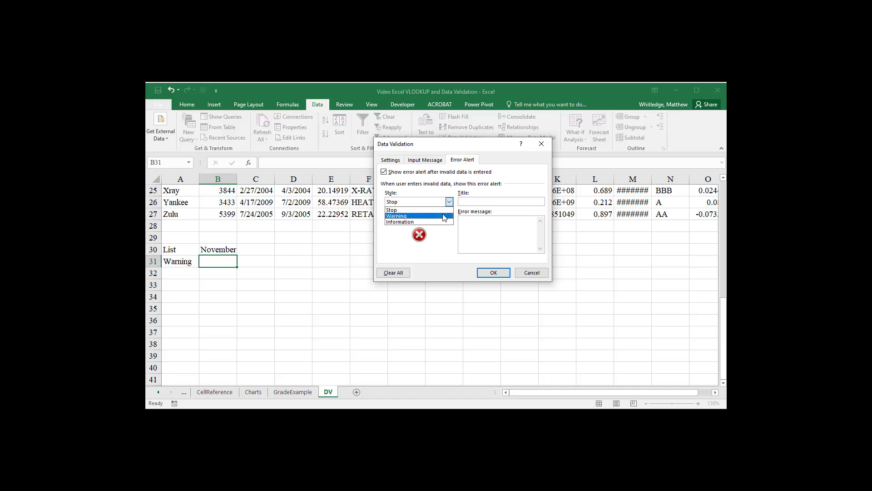
pyautogui.click(445, 217)
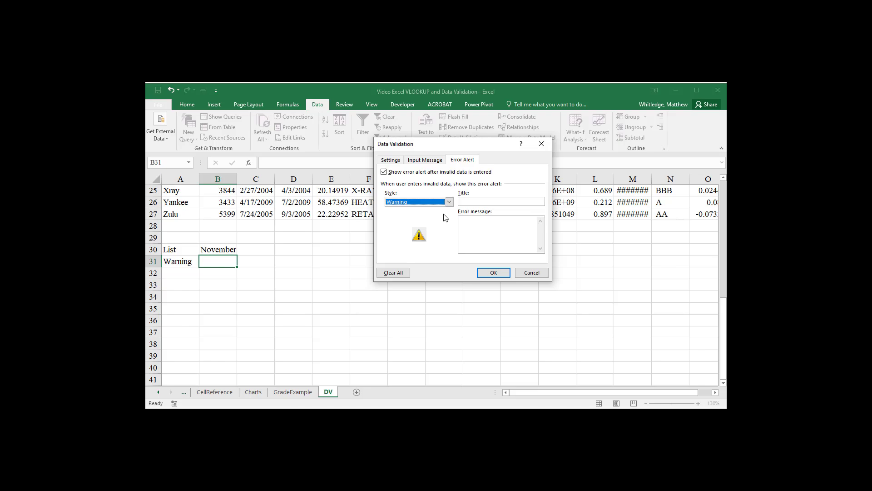
pyautogui.click(497, 273)
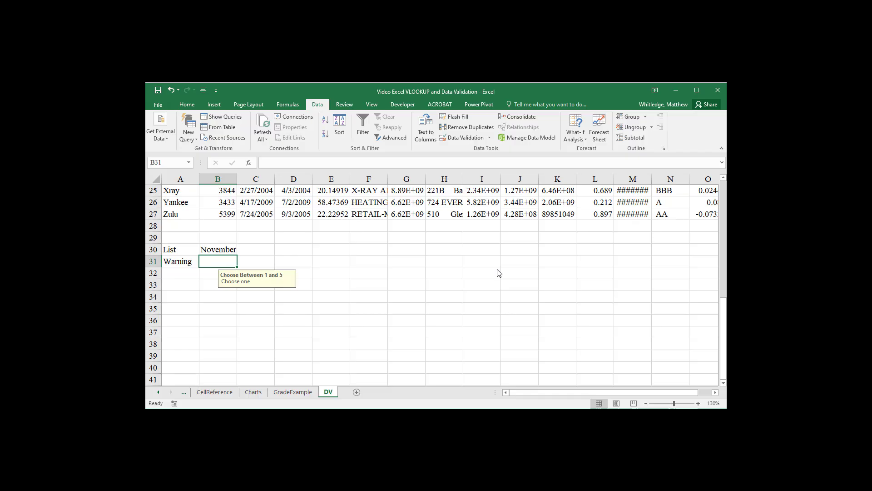
# Step: Test the rule by entering 7 in cell B31 and choose to continue with the out-of-range value
pyautogui.write('7')
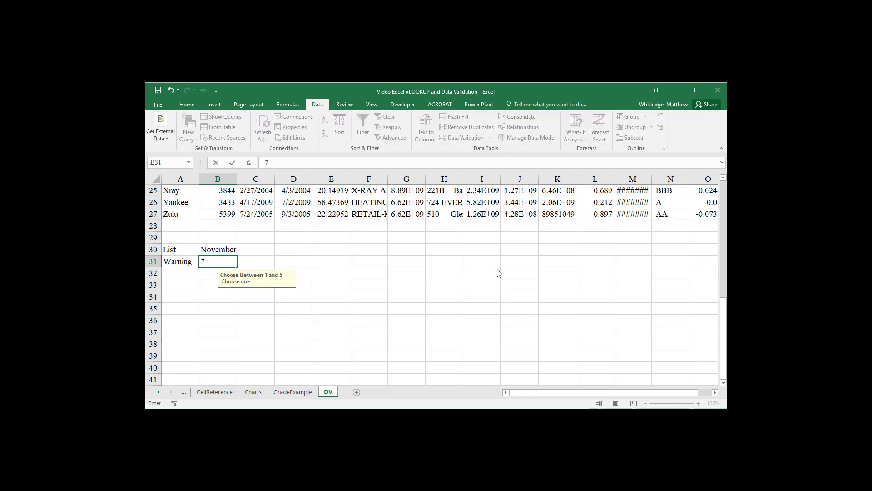
pyautogui.press('Return')
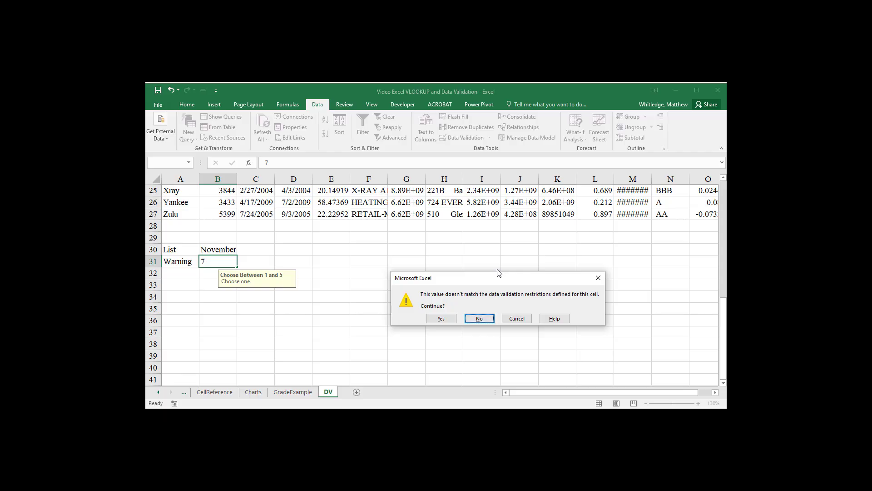
pyautogui.press('Left')
pyautogui.press('Return')
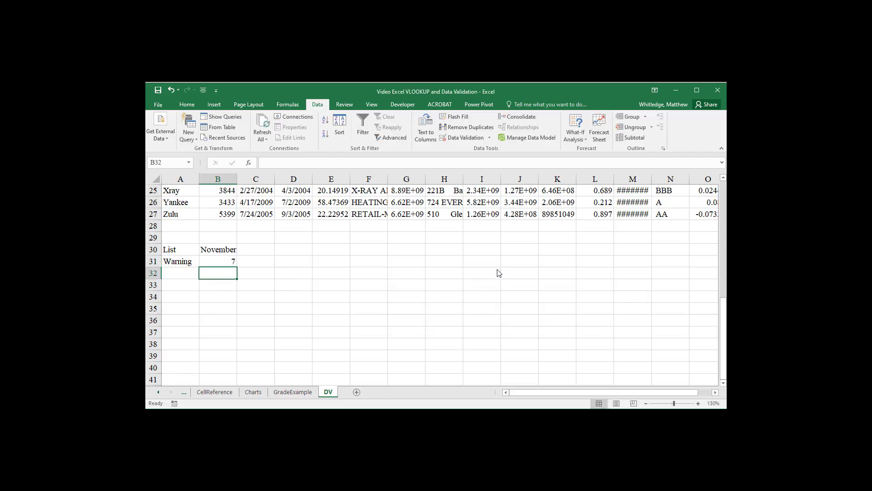
# Step: Replace the value in cell B31 with 4
pyautogui.press('Up')
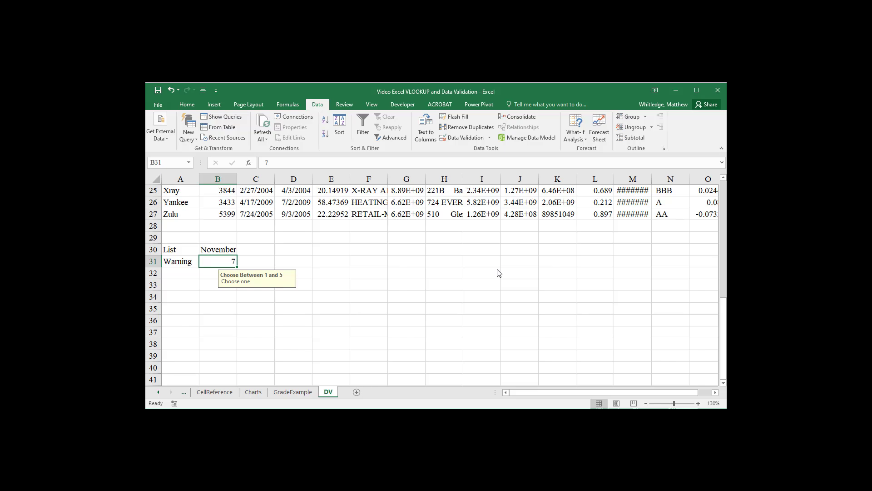
pyautogui.write('4')
pyautogui.press('Return')
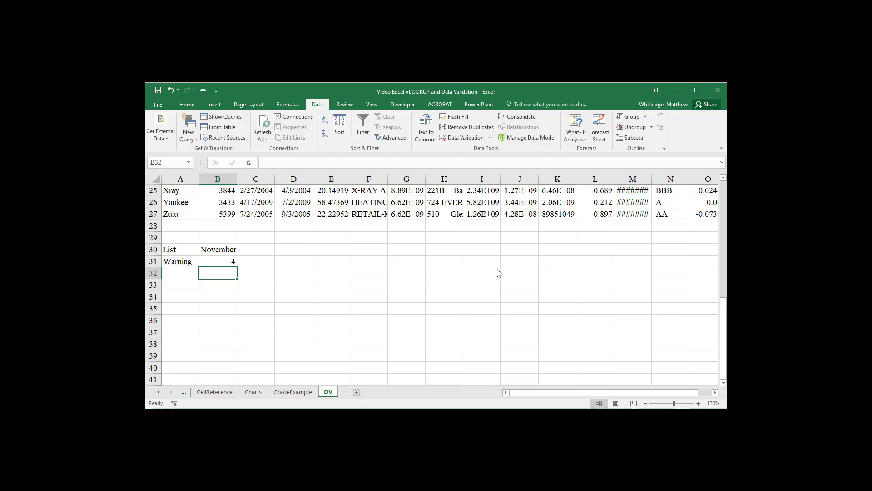
# Step: Try entering 7 in cell B31, decline to continue with it, and enter 4 instead
pyautogui.press('Up')
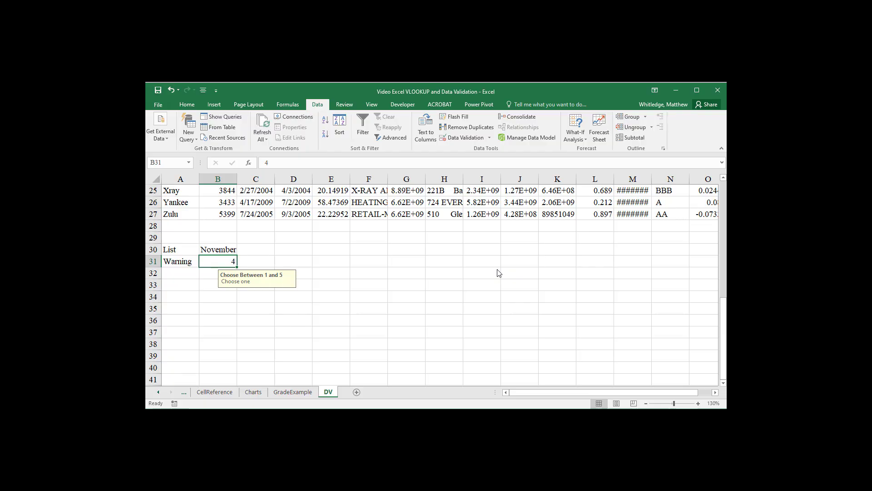
pyautogui.write('7')
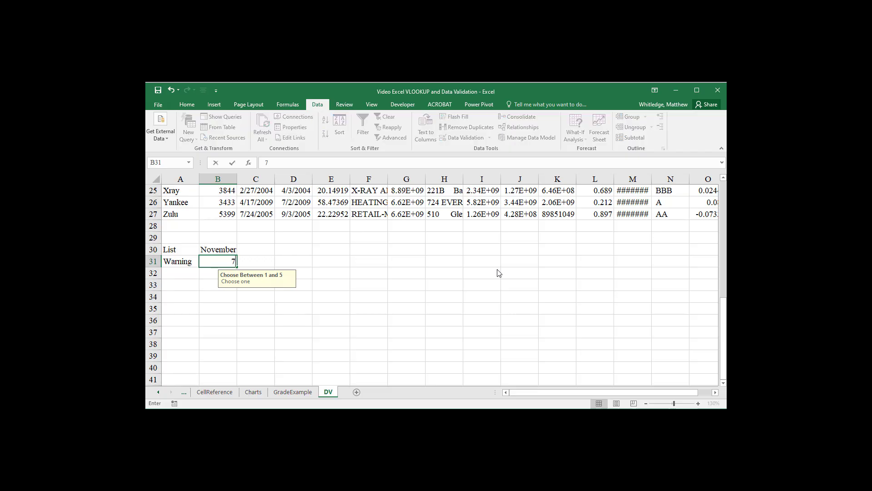
pyautogui.press('Return')
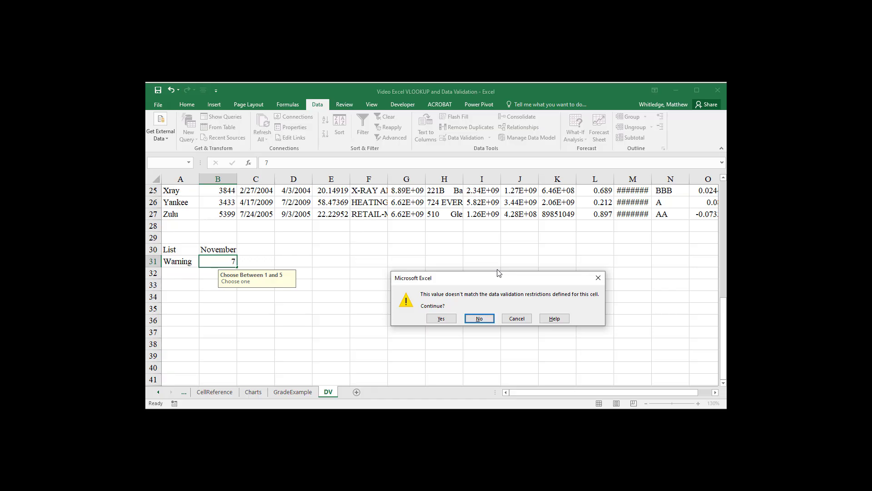
pyautogui.press('Return')
pyautogui.write('4')
pyautogui.press('Return')
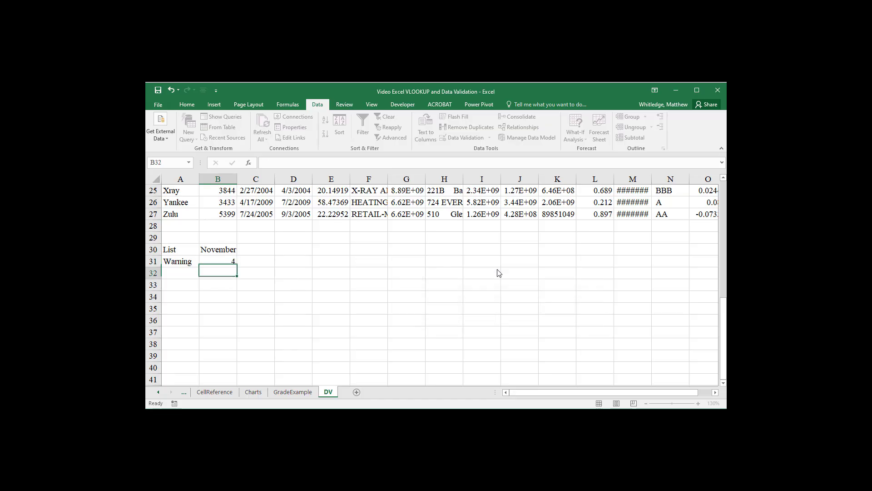
# Step: Edit the validation rule of cell B31 and set its error alert title to "Choose Between one and five"
pyautogui.press('Up')
pyautogui.hotkey('alt', 'a')
pyautogui.press('v')
pyautogui.press('v')
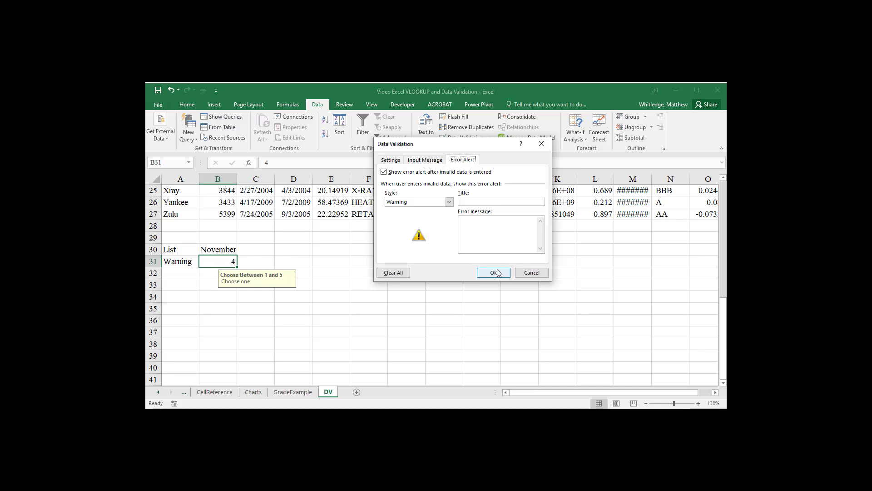
pyautogui.click(487, 202)
pyautogui.write('Choose On')
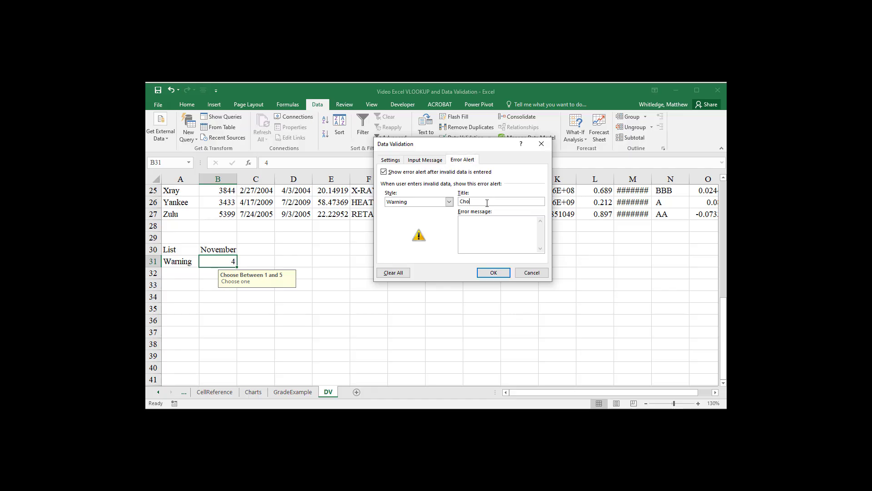
pyautogui.press('BackSpace')
pyautogui.press('BackSpace')
pyautogui.write('Between one and fiveYou should ')
pyautogui.write('pick a value that is b')
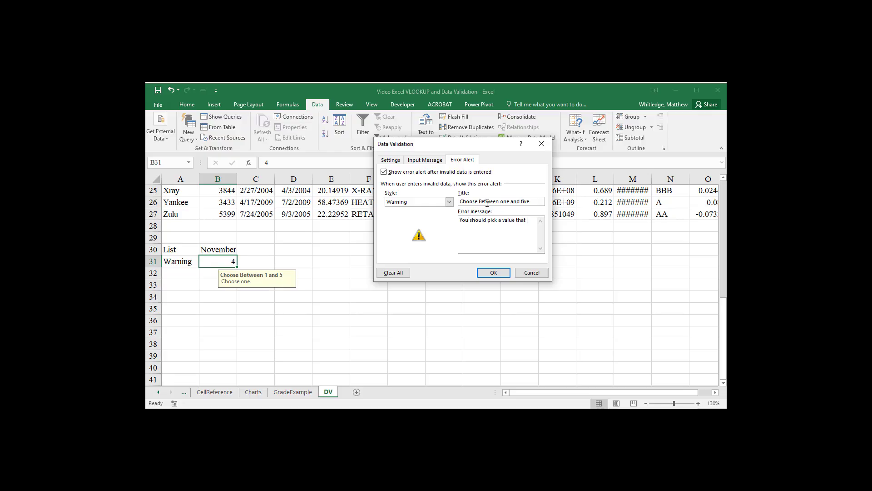
pyautogui.write('etween one and five.')
# Step: Set the error message to "You should pick a value that is between one and five." and apply the rule
pyautogui.click(502, 273)
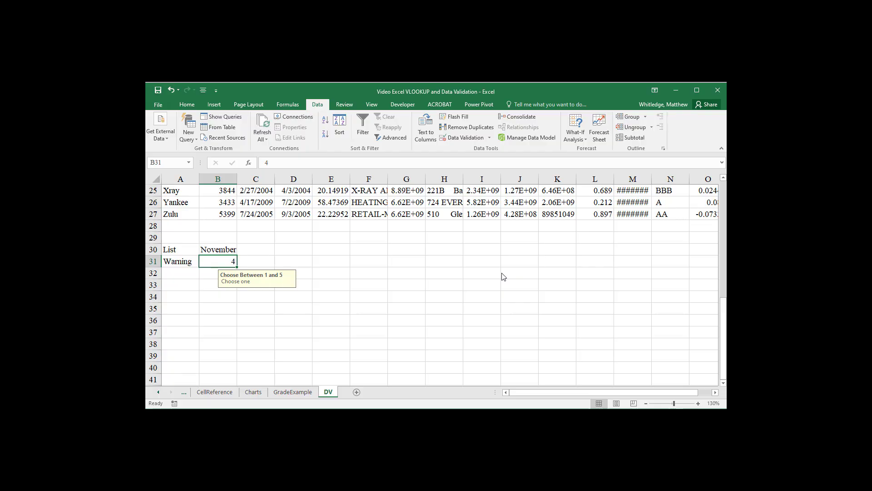
# Step: Test the custom warning by entering 7 in cell B31, decline to continue, and enter 4 instead
pyautogui.write('7')
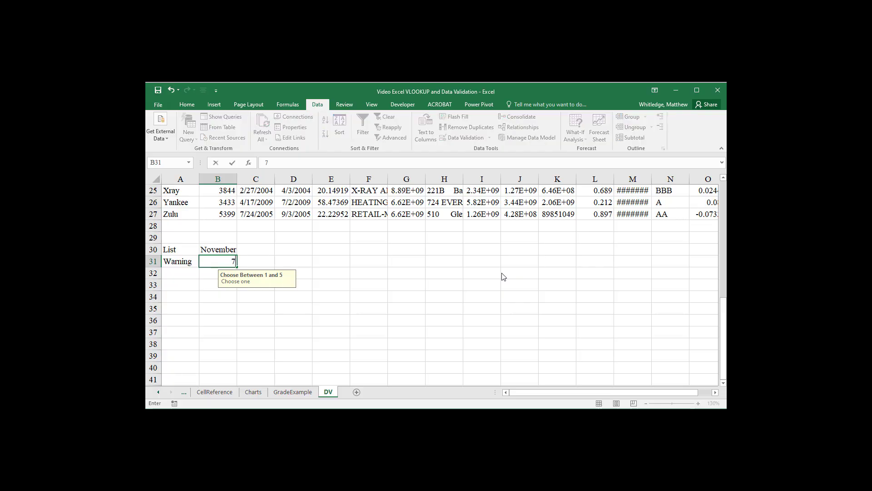
pyautogui.press('Return')
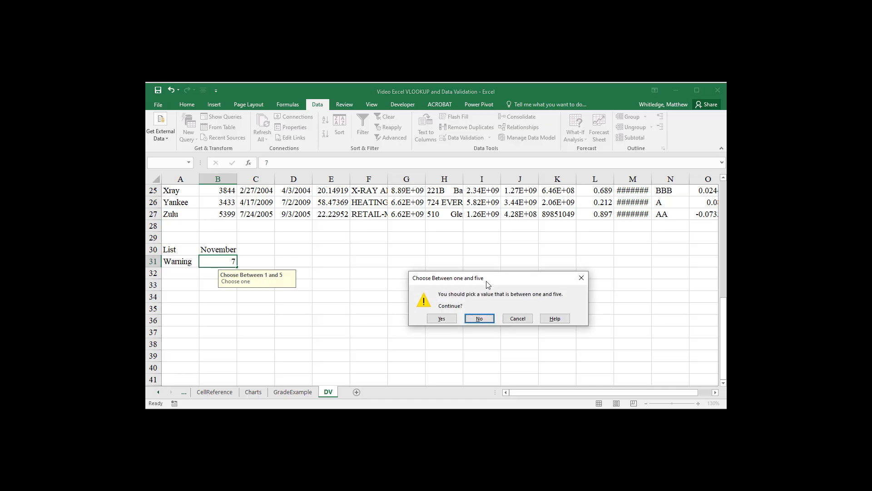
pyautogui.moveTo(486, 282); pyautogui.dragTo(458, 280)
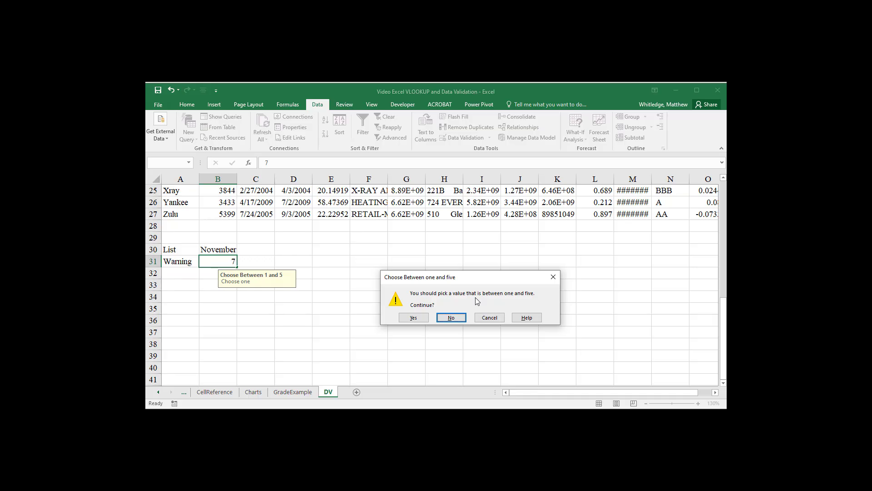
pyautogui.press('Return')
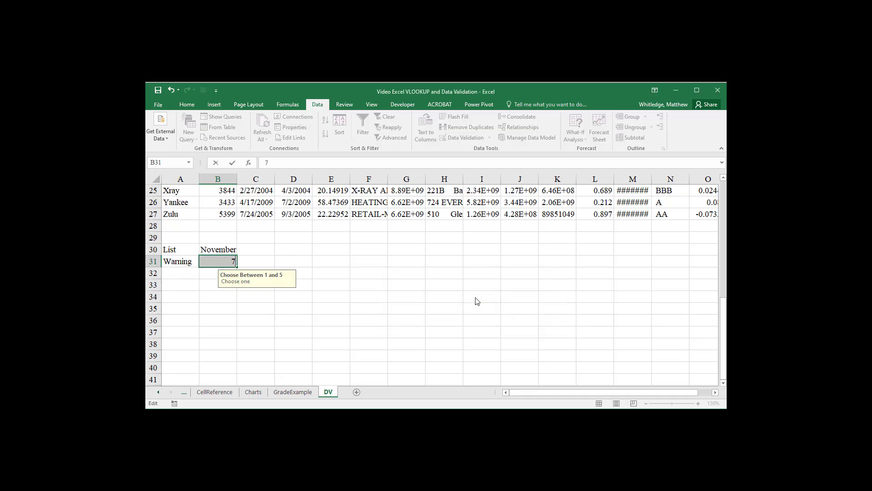
pyautogui.write('4')
pyautogui.press('Return')
# Step: Change the error alert style of cell B31's validation rule to Stop and apply it
pyautogui.press('Up')
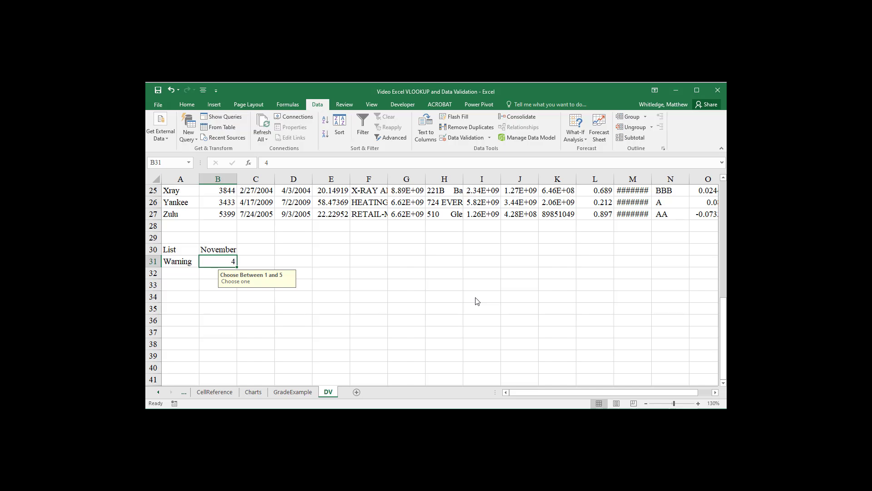
pyautogui.press('alt')
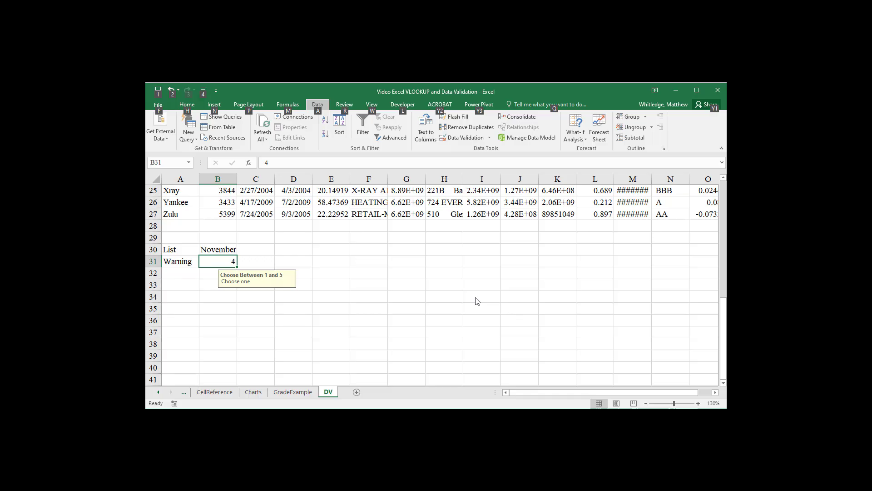
pyautogui.press('a')
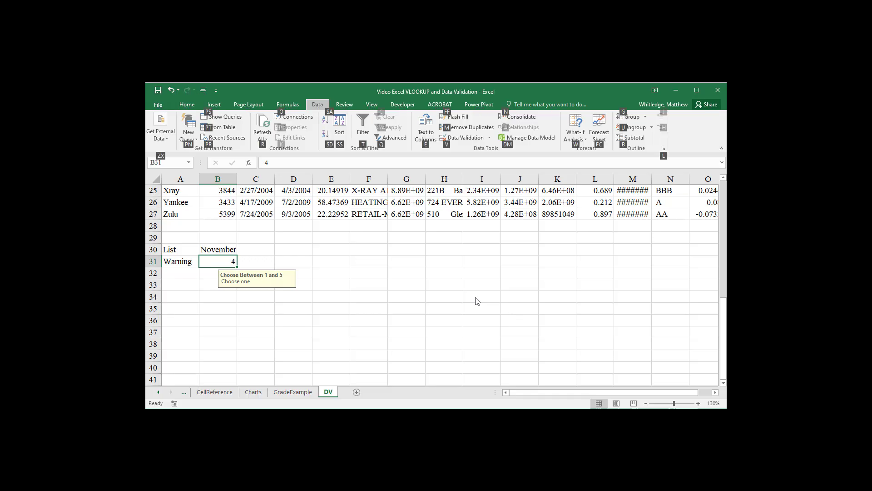
pyautogui.press('v')
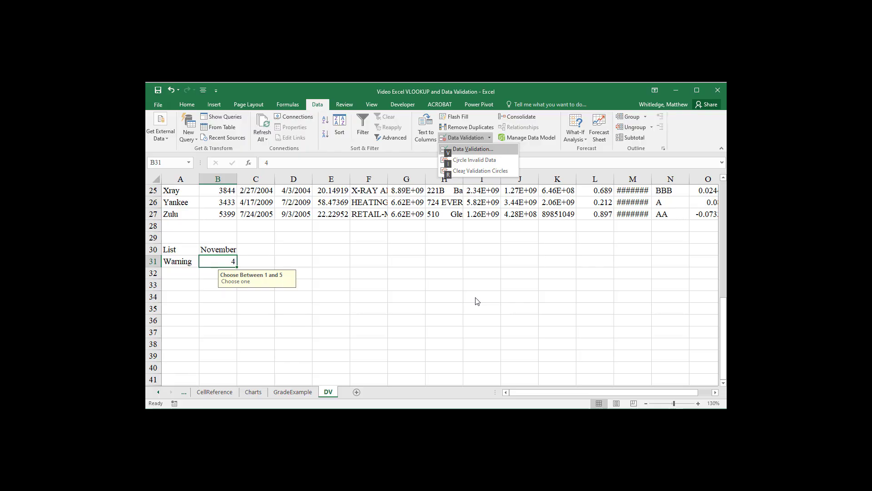
pyautogui.press('v')
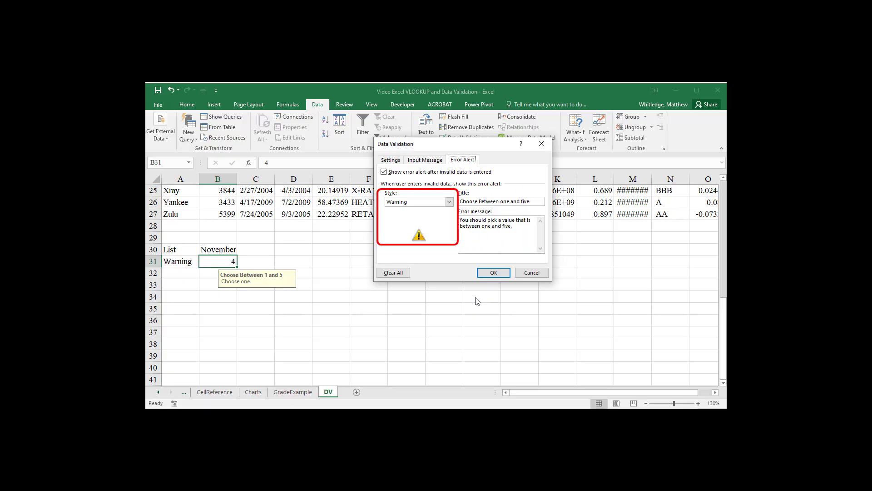
pyautogui.press('Tab')
pyautogui.press('Tab')
pyautogui.hotkey('alt', 'Down')
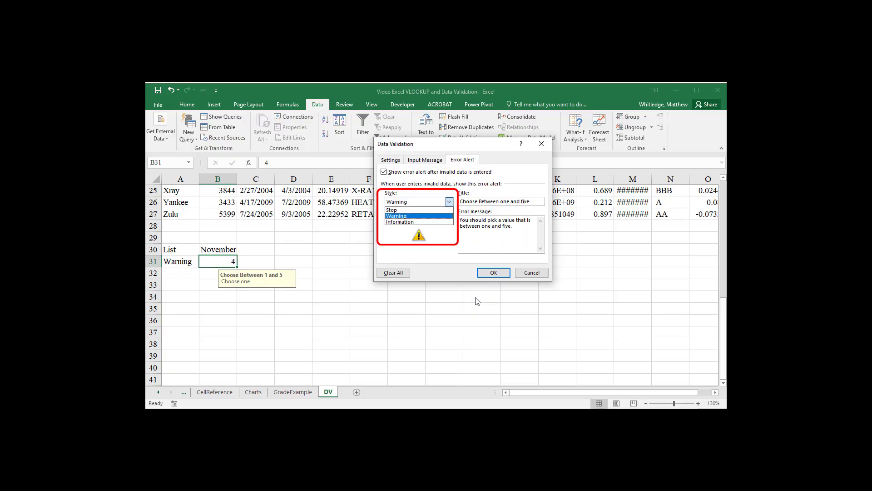
pyautogui.press('Up')
pyautogui.press('Return')
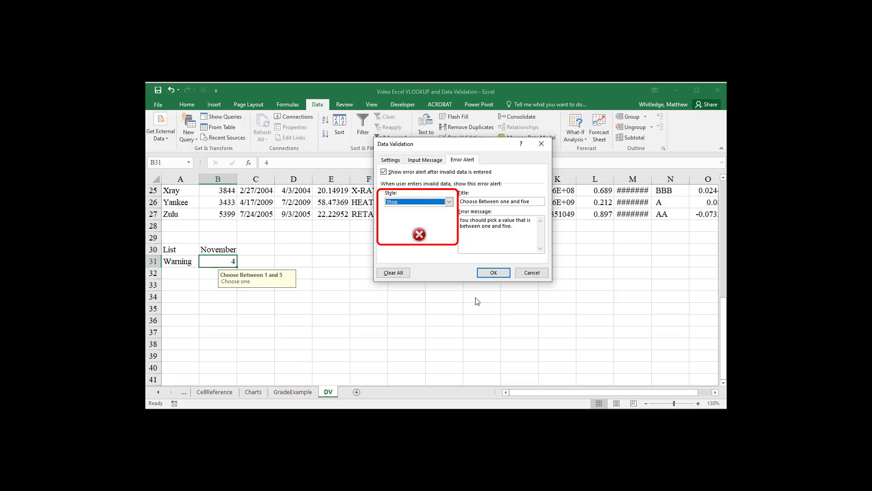
pyautogui.click(498, 277)
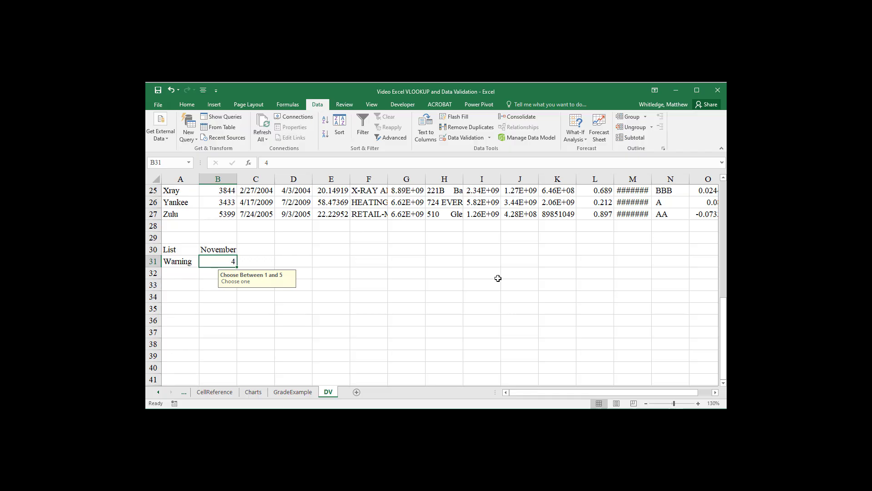
# Step: Test the Stop alert by trying the values 7, 11 and 15 in cell B31, retrying after each rejected entry
pyautogui.write('7')
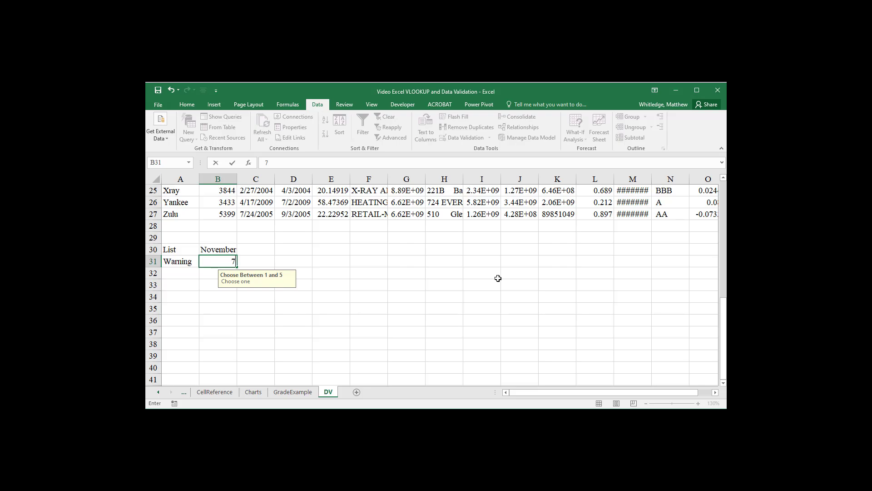
pyautogui.press('Return')
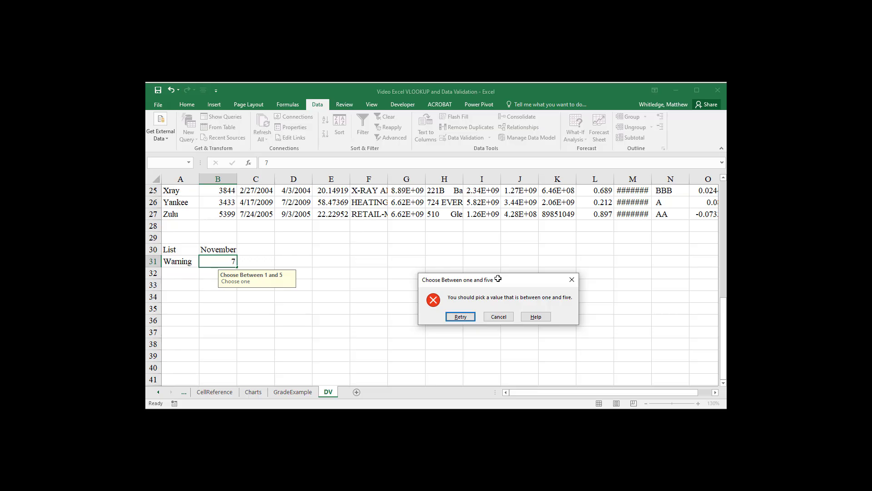
pyautogui.press('Return')
pyautogui.write('11')
pyautogui.press('Return')
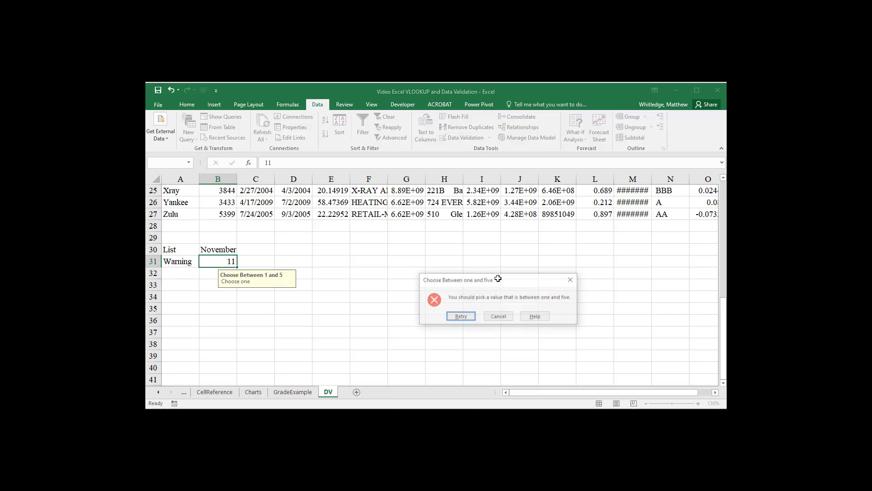
pyautogui.press('Return')
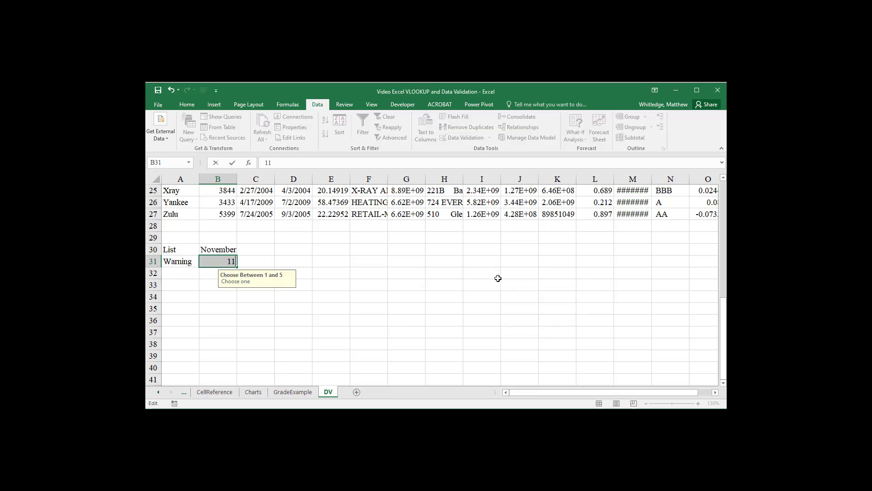
pyautogui.write('15')
pyautogui.press('Return')
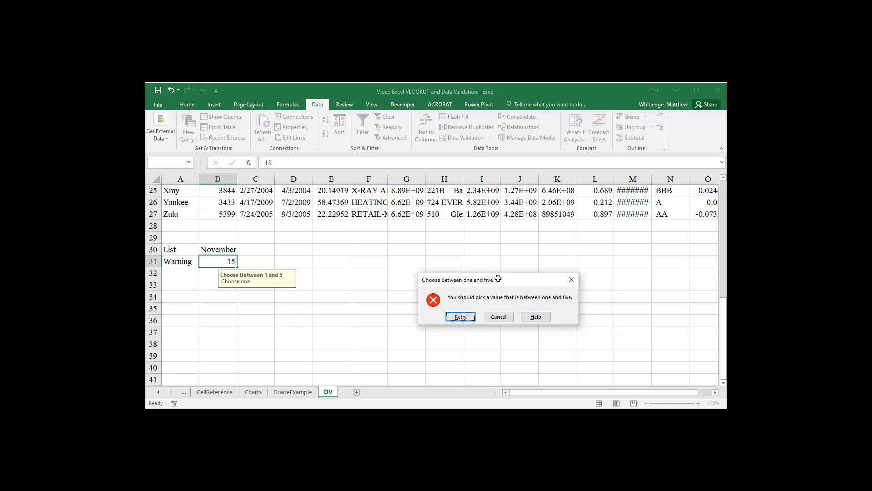
# Step: Retry the entry in cell B31 with the value 2
pyautogui.press('Return')
pyautogui.write('2')
pyautogui.press('Return')
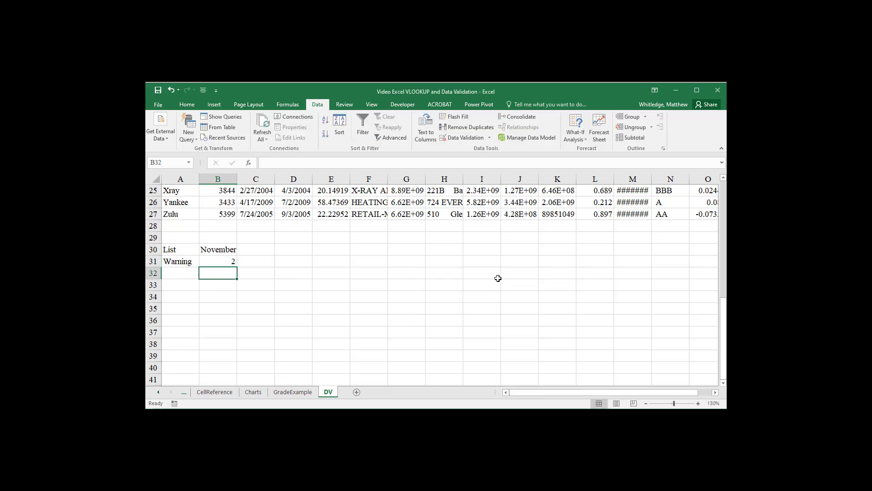